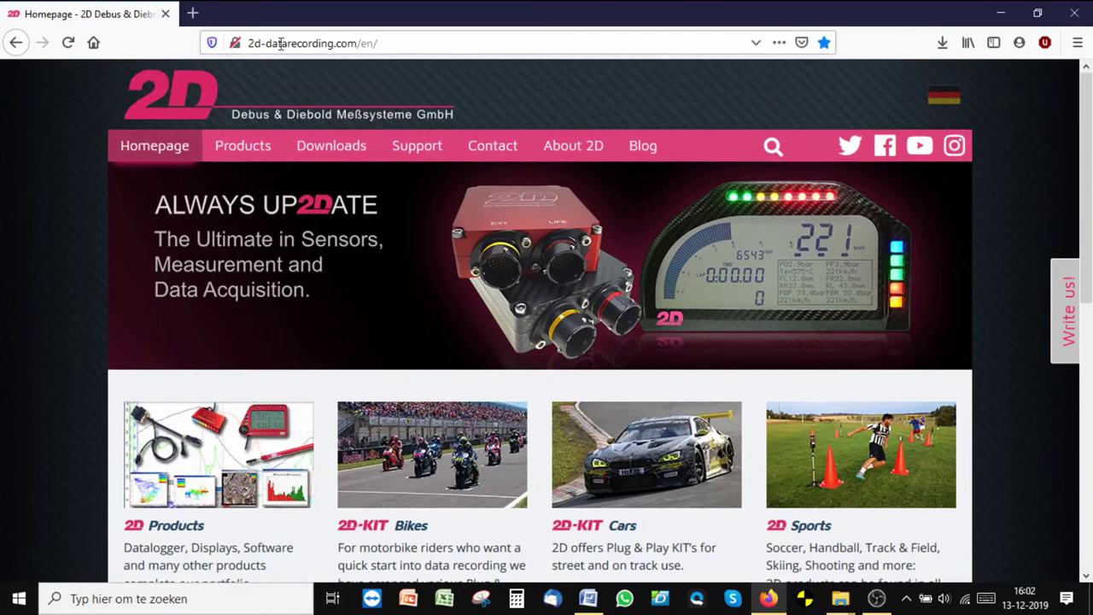
Go to Downloads > Setups and bring the 2D software table with Race 2019 into view
click(351, 152)
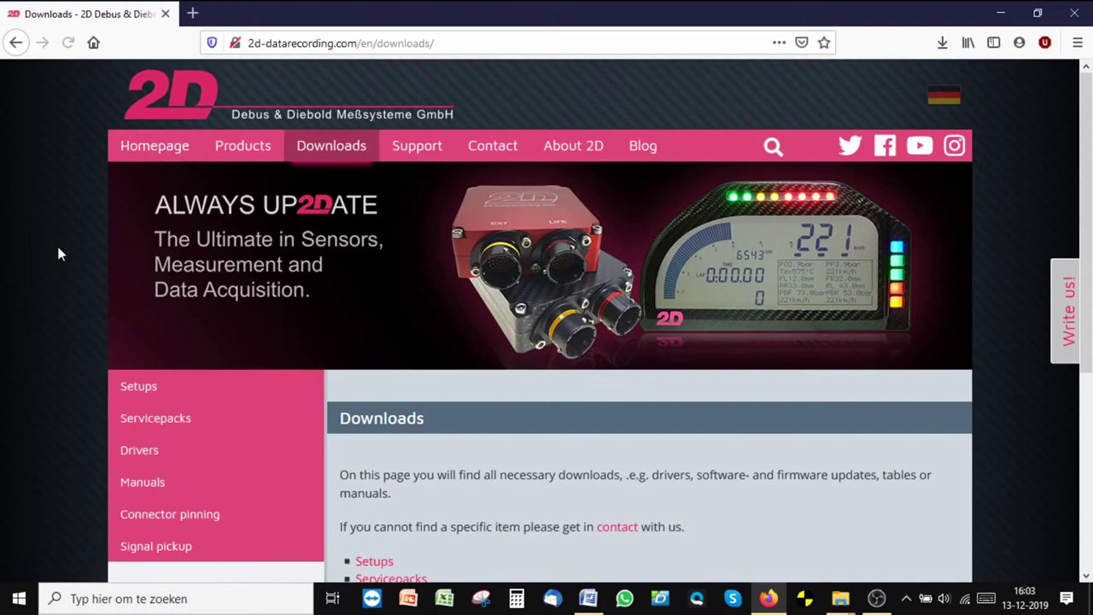
scroll(56, 249, down, 2)
click(135, 316)
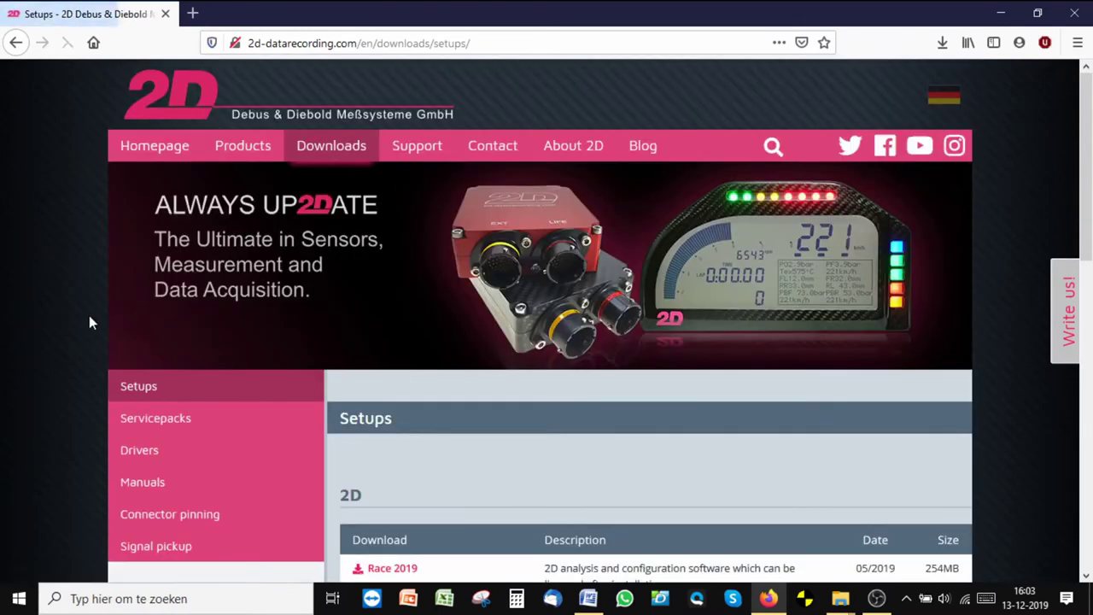
scroll(89, 316, down, 2)
scroll(81, 316, down, 2)
scroll(81, 316, down, 2)
scroll(81, 316, down, 2)
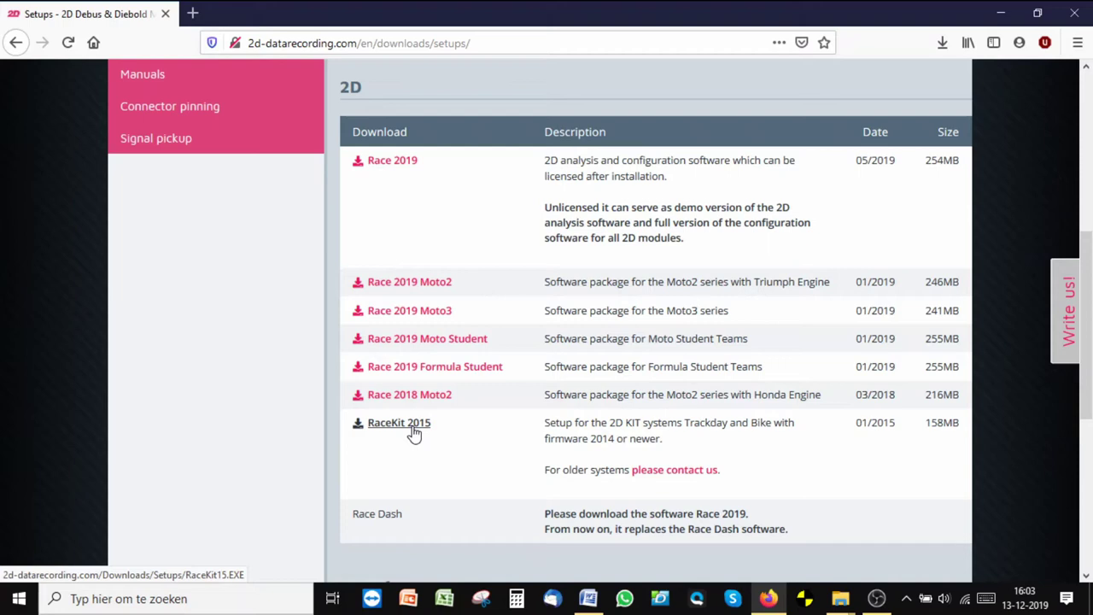
scroll(295, 427, up, 2)
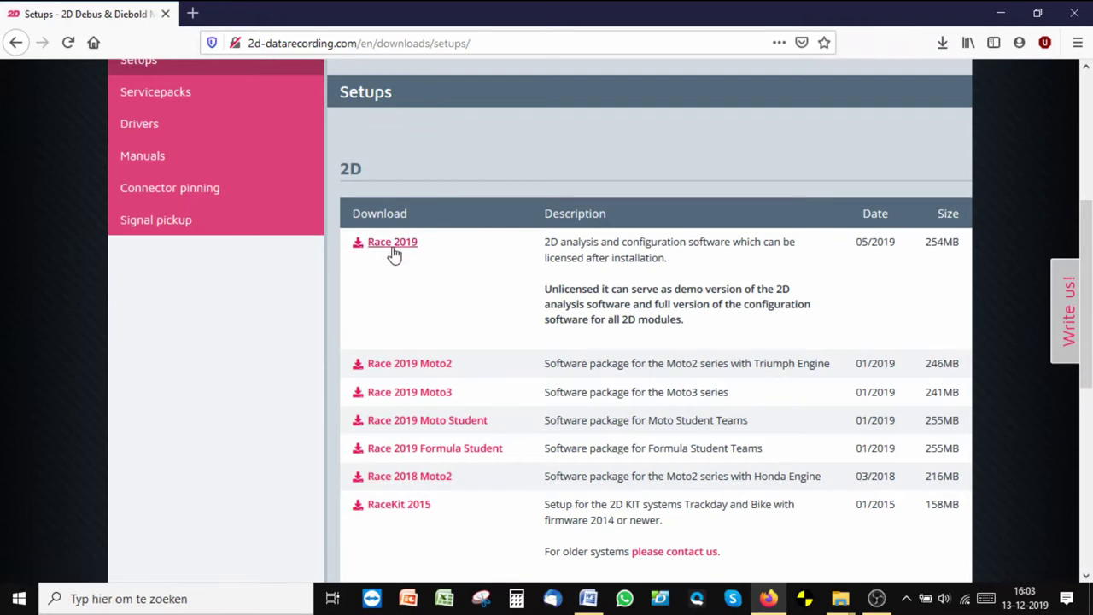
Download the Race 2019 software package from the Setups table
click(391, 247)
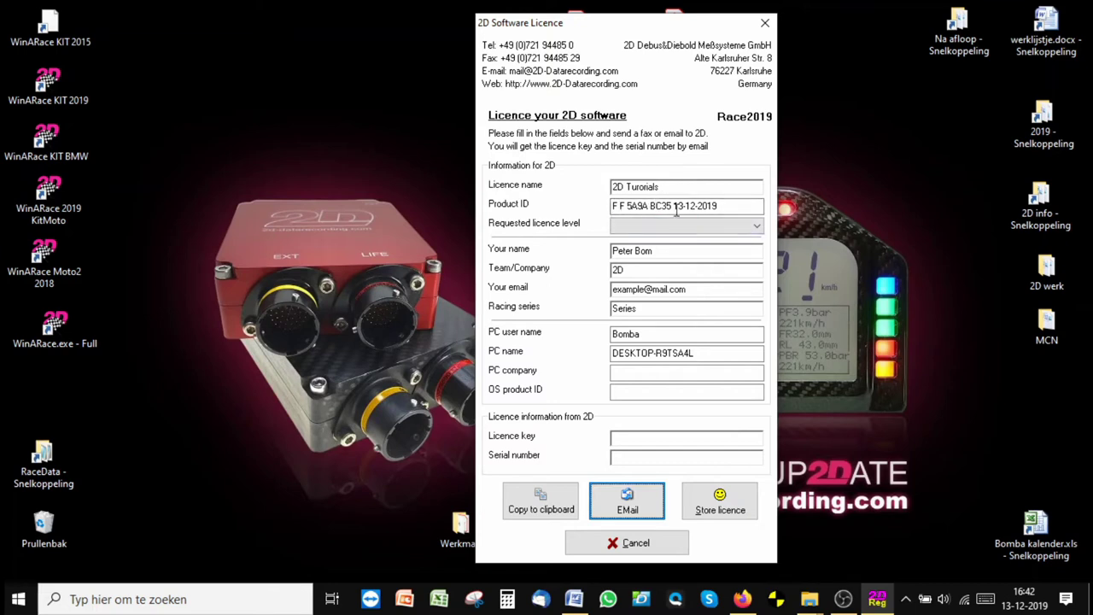
Choose Full from the Requested licence level dropdown
click(757, 230)
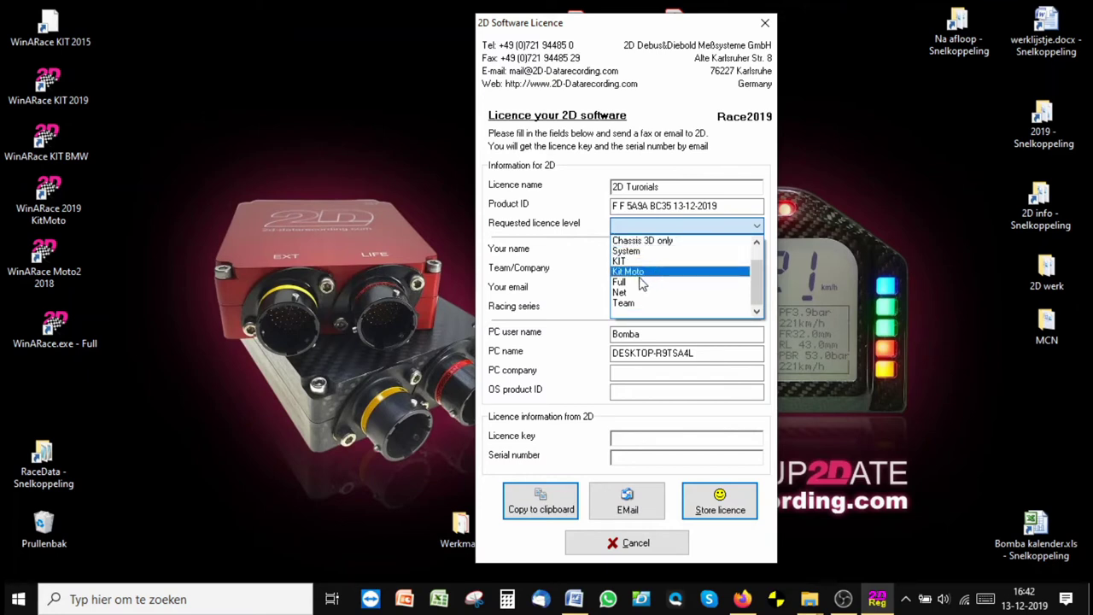
click(642, 282)
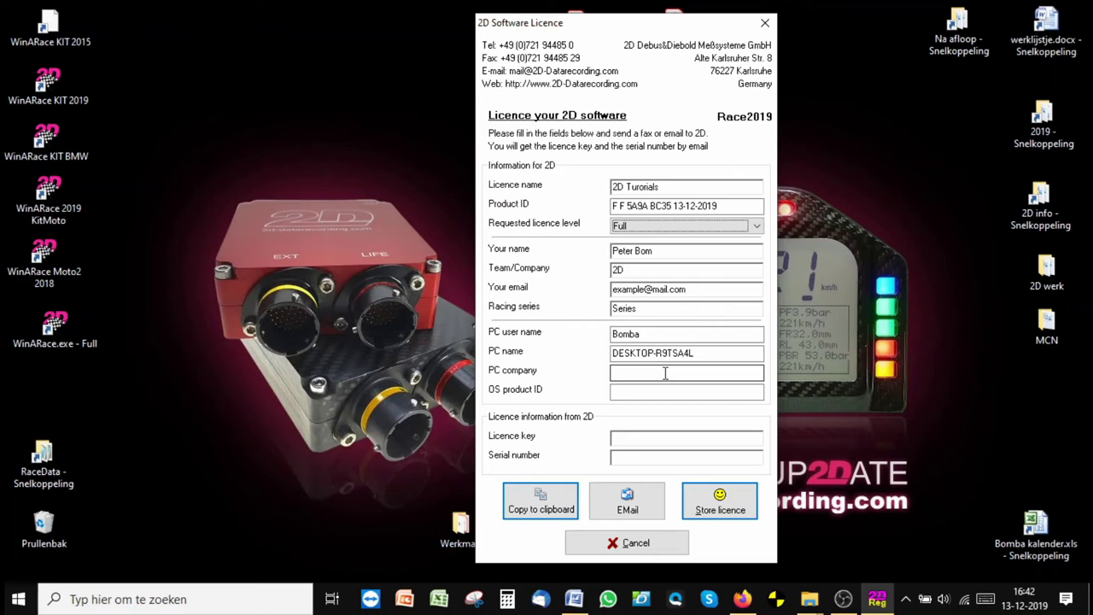
Start emailing the licence request and move the Additional information dialog aside
click(633, 508)
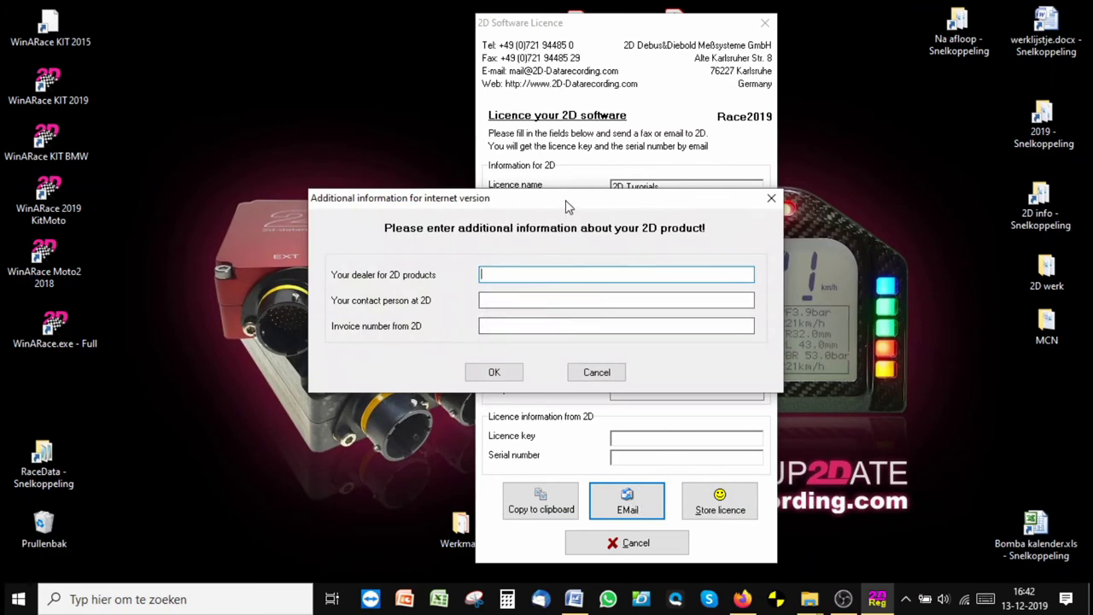
drag(565, 206, 588, 222)
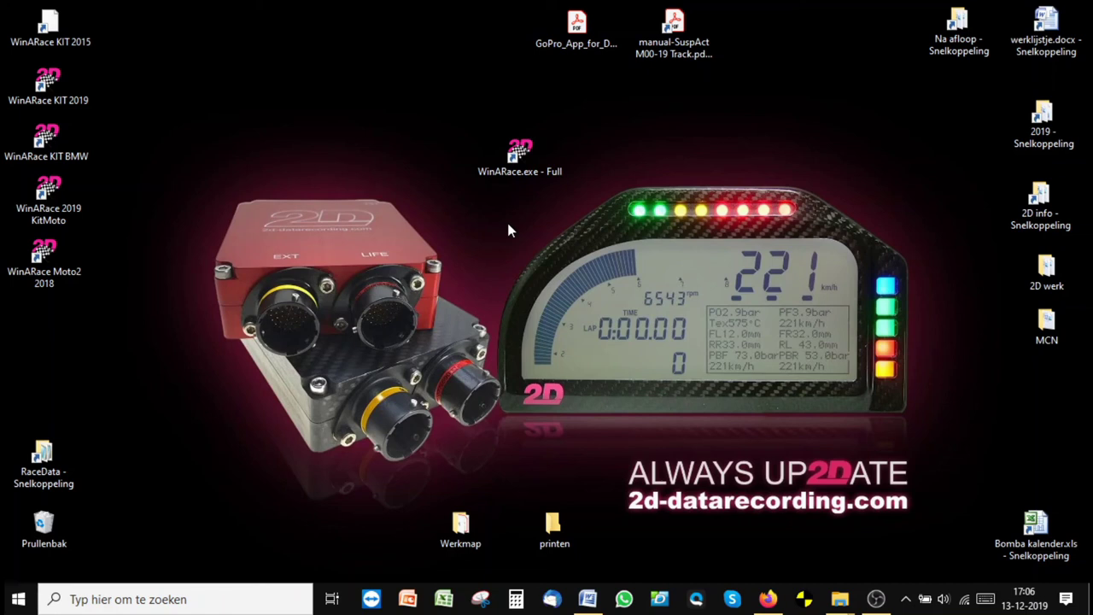
Launch WinARace Full from its desktop icon and reopen the licence dialog via Help > Licence
double_click(519, 154)
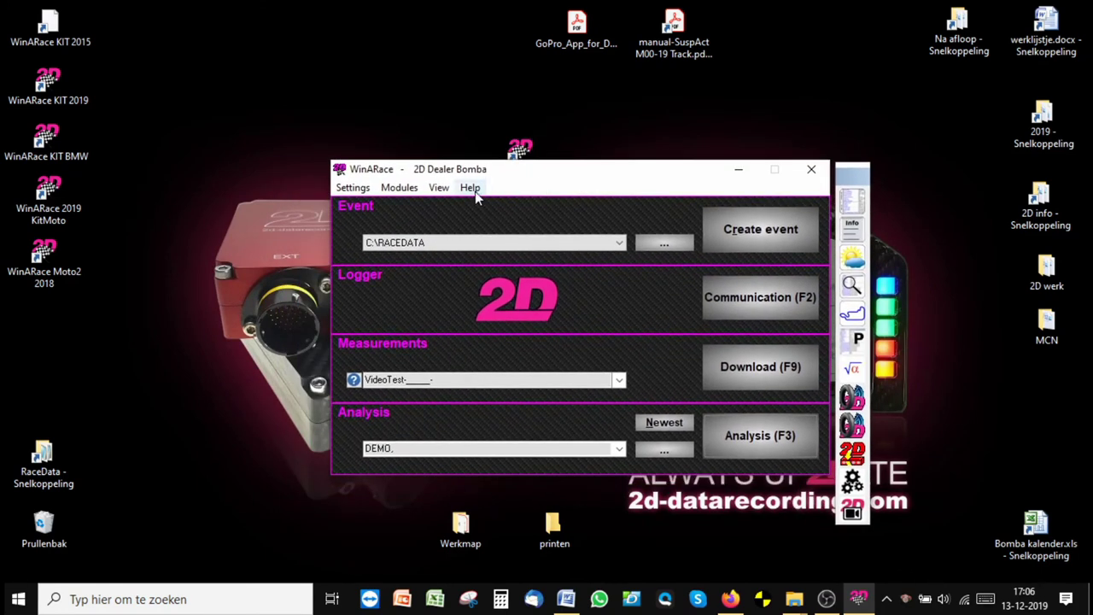
click(471, 189)
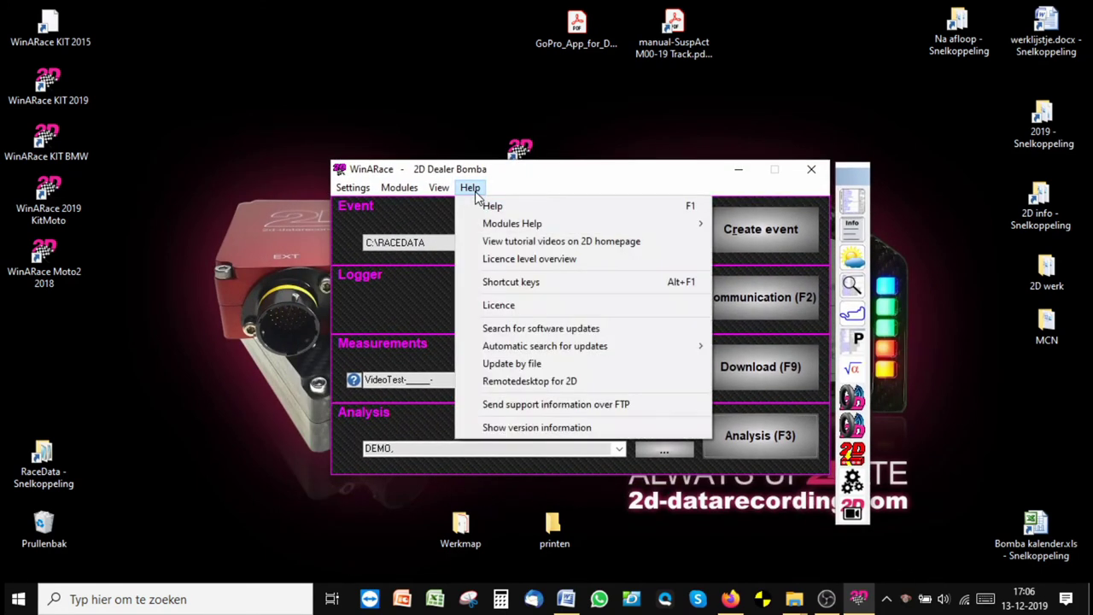
click(507, 305)
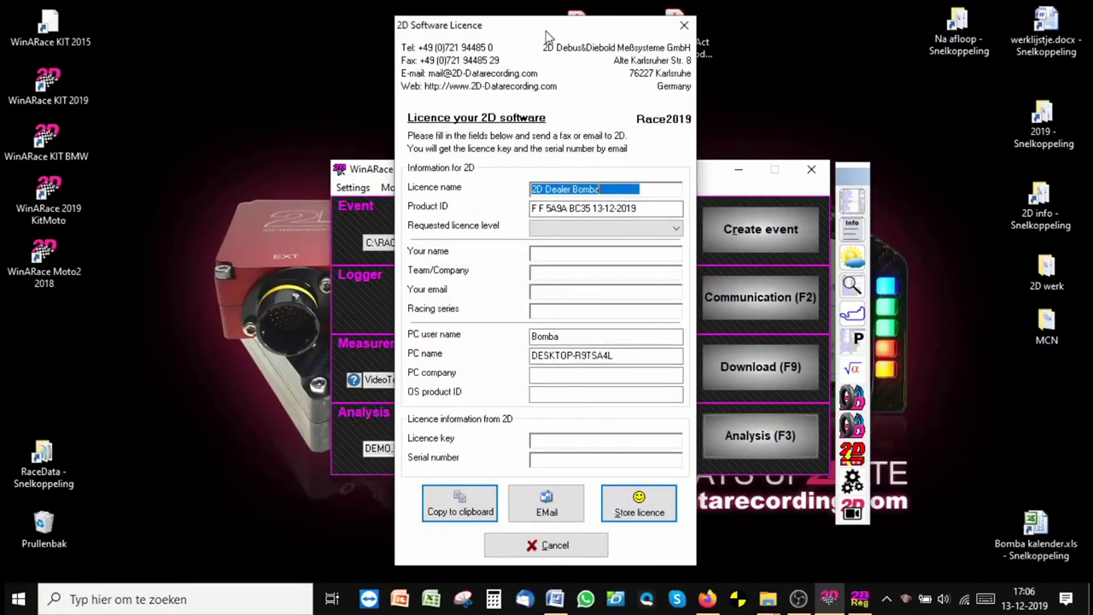